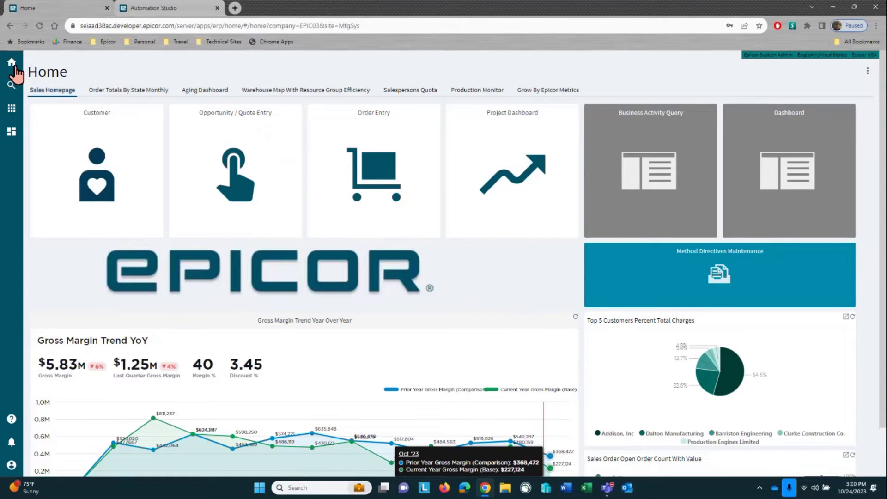
Open AP Invoice Entry and load invoice group AP-APV, applying 9/11/2023 in period 9
left_click(12, 110)
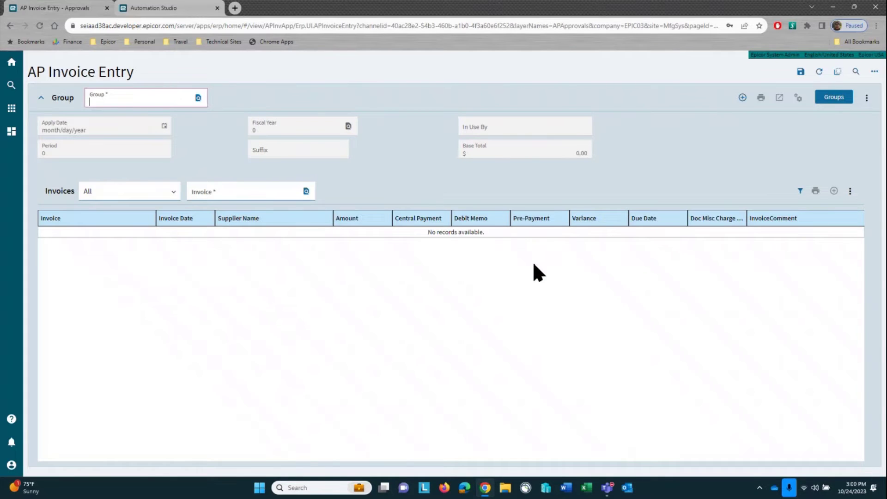
type("aP-APV")
key("Tab")
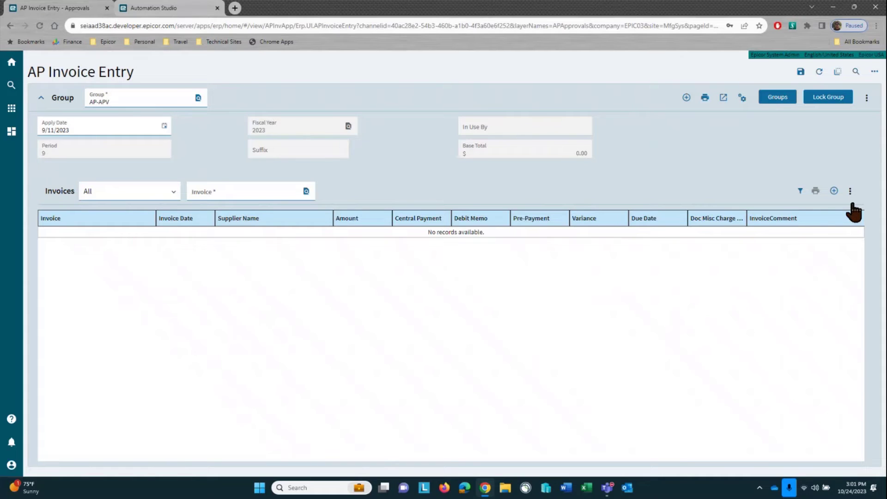
Add invoice 54321-1 from supplier DEPOT, dated 10/24/2023, for 963.00
left_click(833, 191)
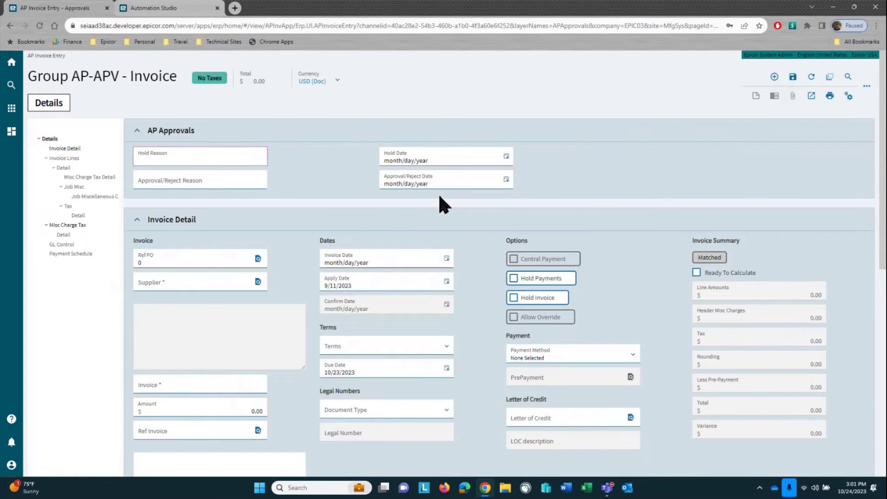
left_click(204, 281)
type("0EPOT")
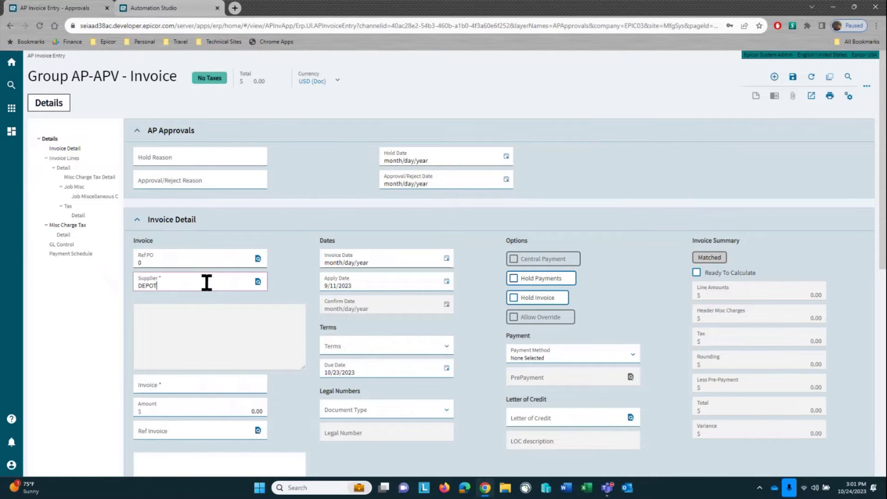
key("Tab")
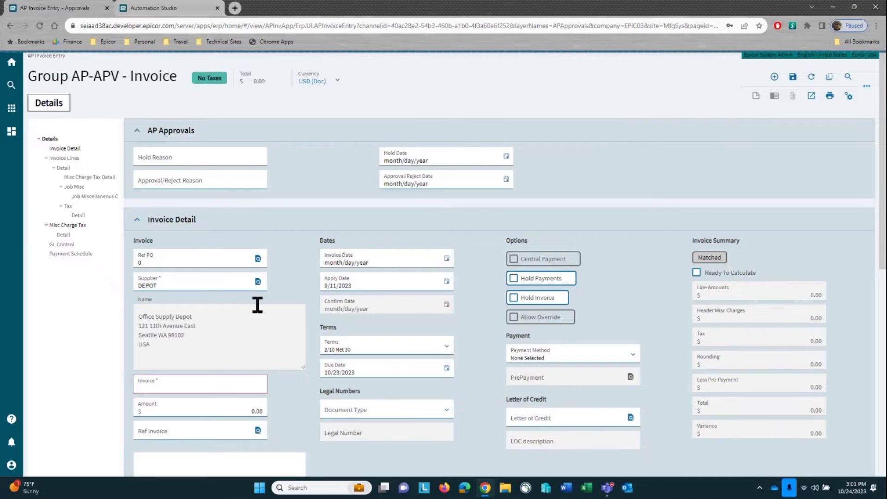
left_click(446, 262)
left_click(410, 363)
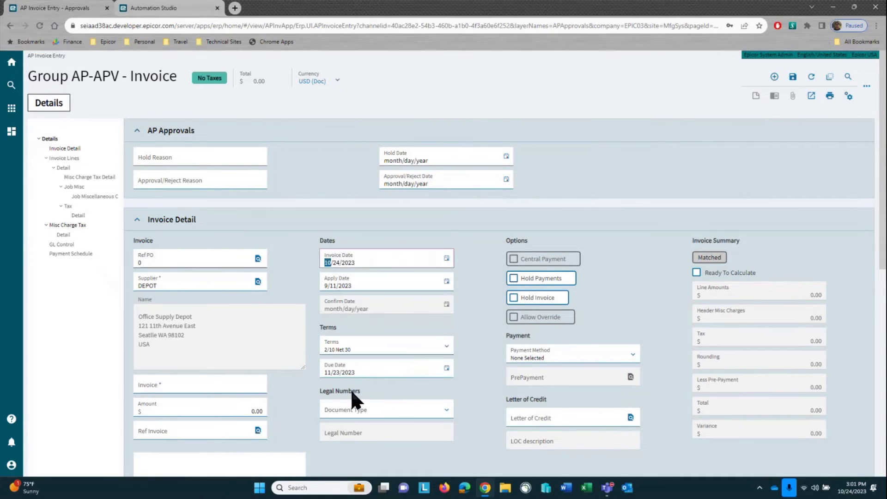
left_click(195, 392)
type("54")
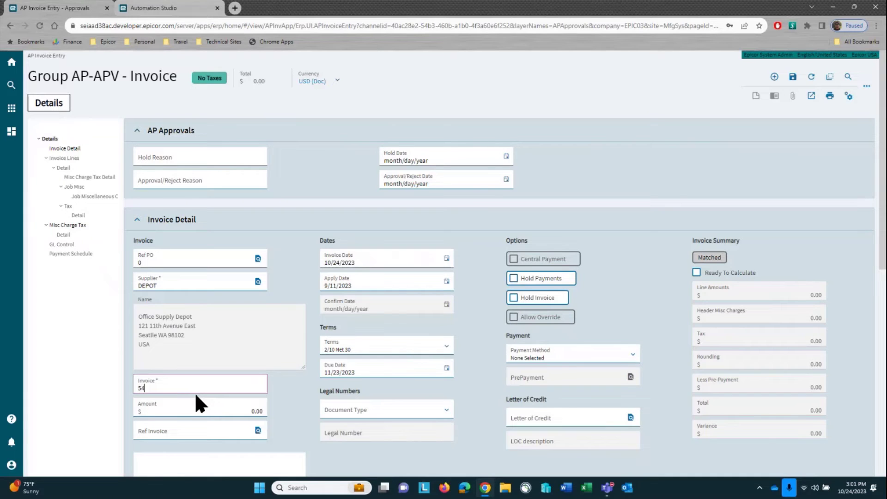
type("321-1")
key("Tab")
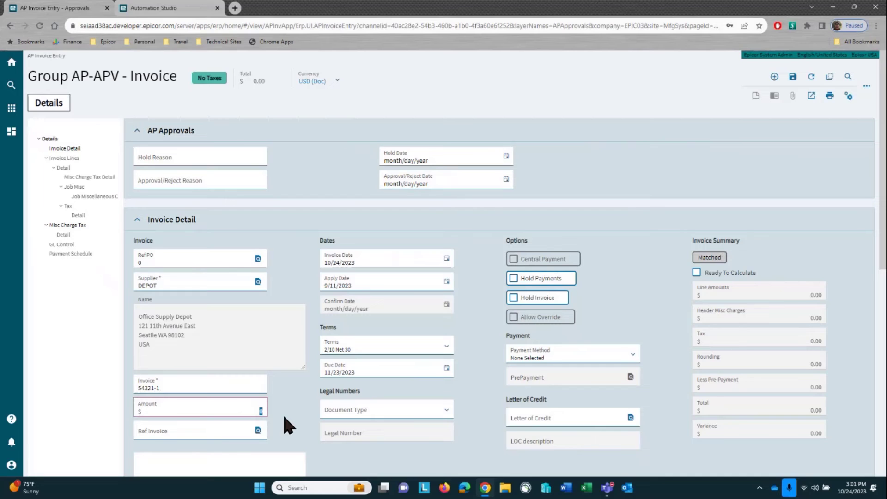
key("Tab")
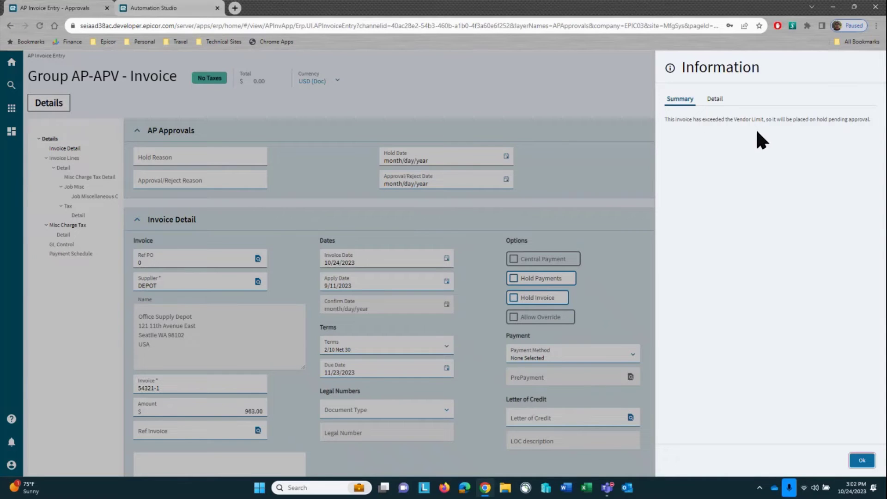
Dismiss the vendor-limit warning and save invoice 54321-1 on Vendor Limit Hold
left_click(862, 460)
left_click(793, 79)
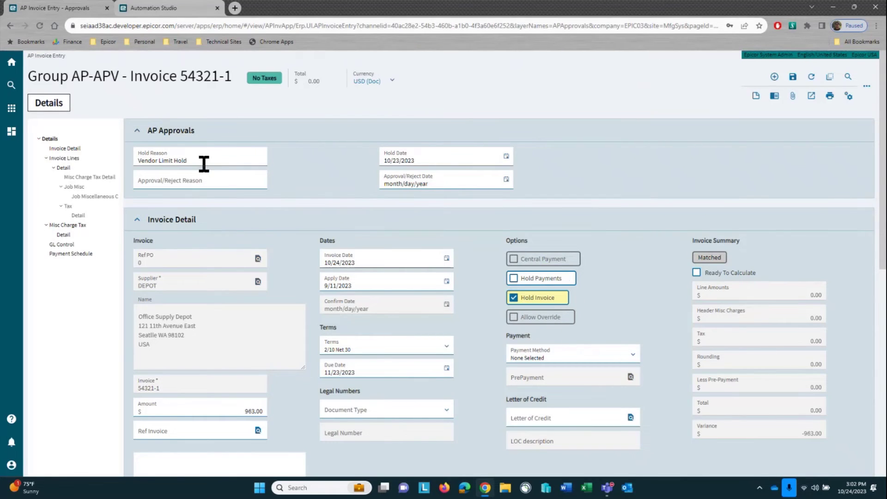
left_click(428, 161)
In Automation Studio Recipes, open AP Invoice Approval - Cloud from Demo Cloud > AP Invoice
left_click(188, 7)
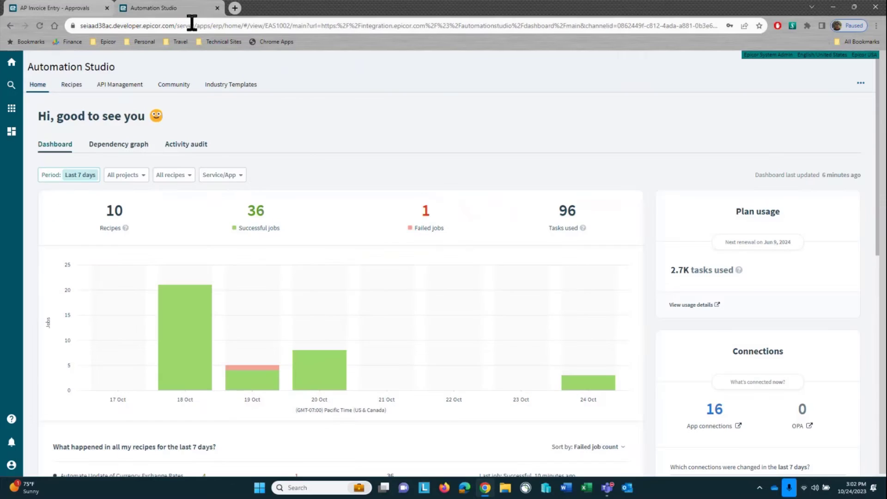
left_click(73, 86)
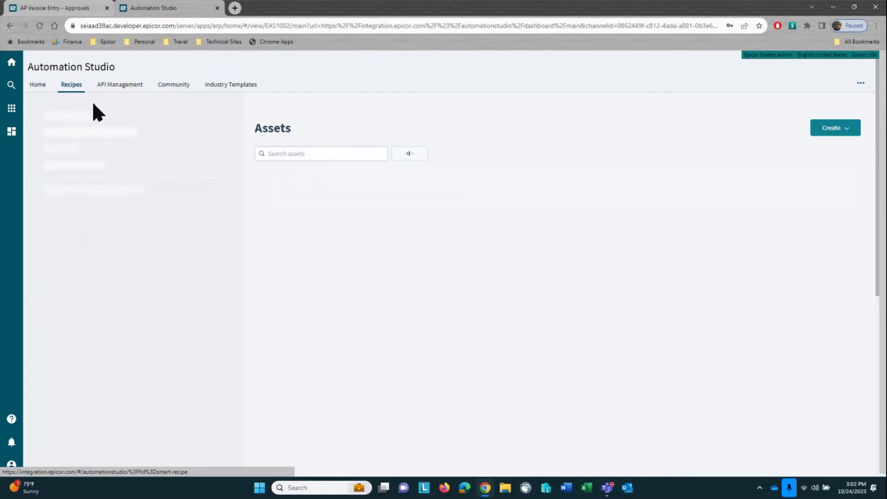
left_click(93, 290)
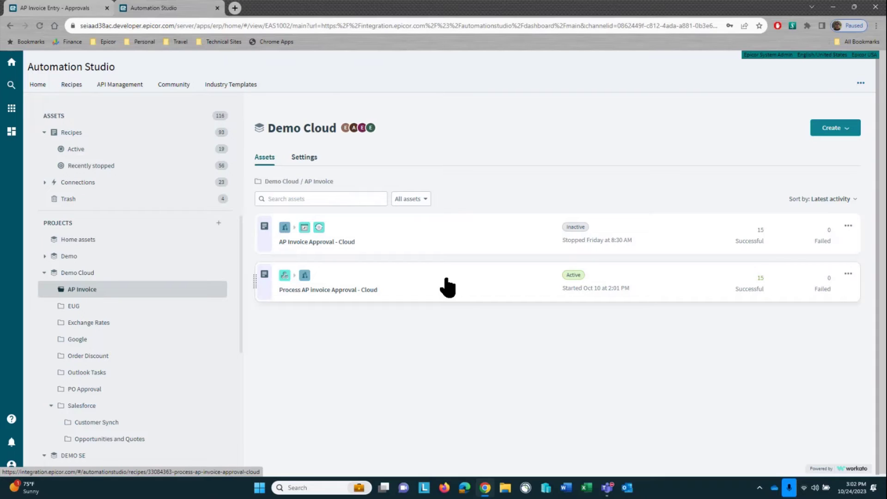
left_click(348, 233)
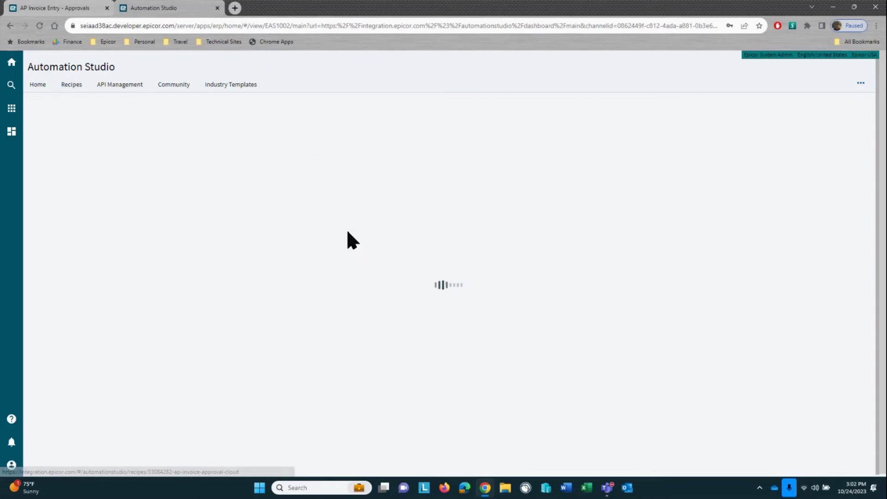
Edit the recipe and check which Epicor connection the trigger step uses
left_click(694, 132)
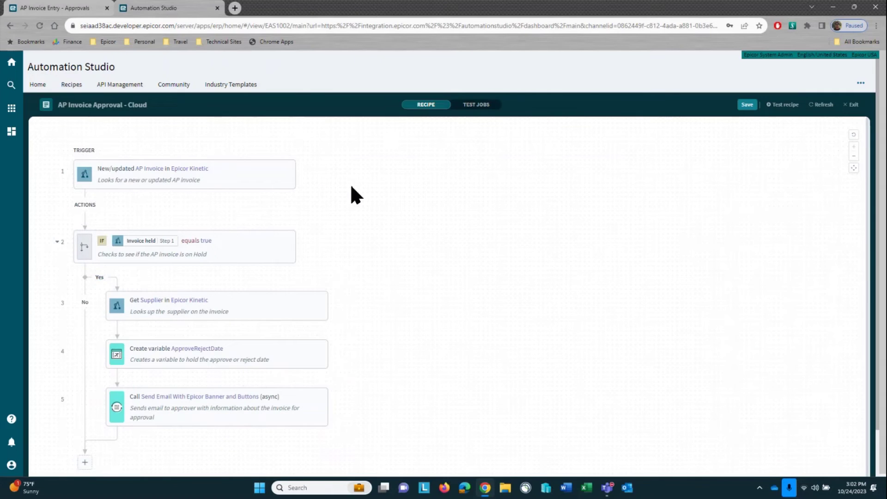
left_click(215, 176)
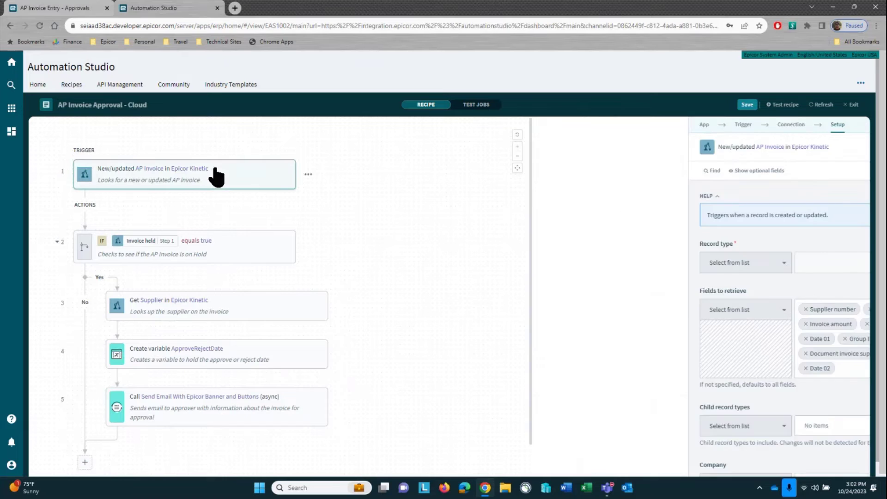
left_click(637, 126)
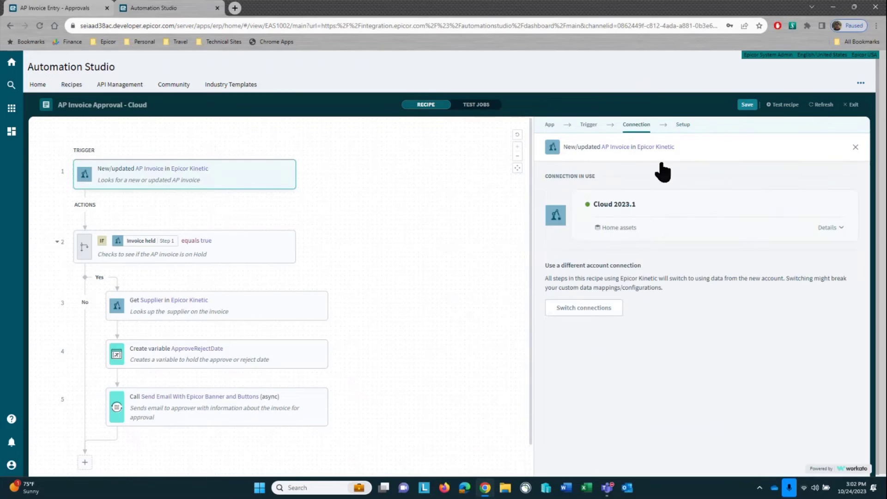
left_click(683, 126)
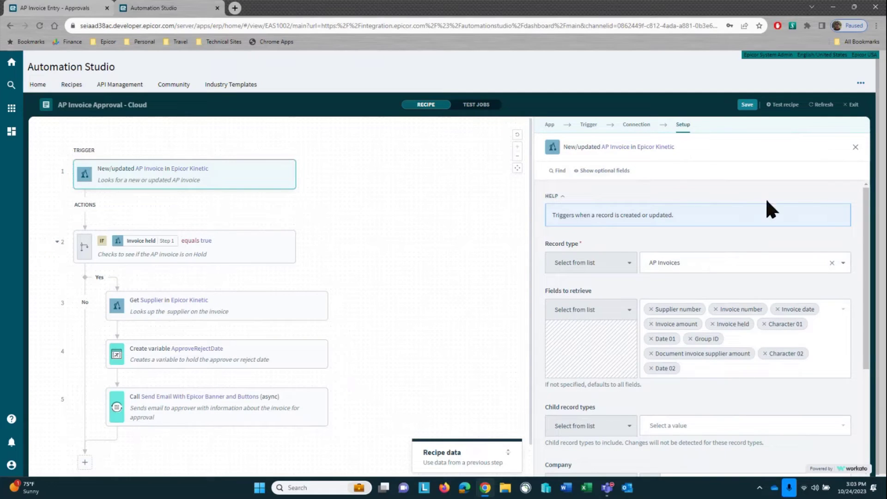
Confirm the trigger's AP Invoices record type and review its retrieved fields and company EPIC03
left_click(843, 264)
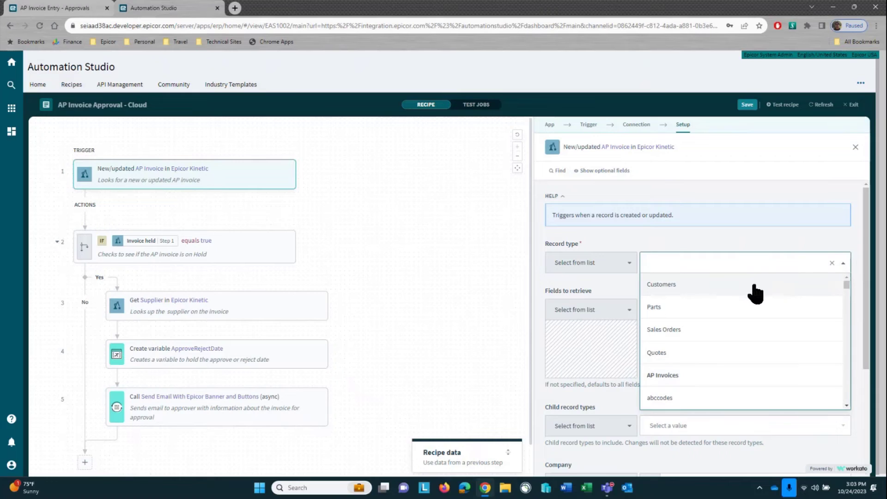
scroll(769, 312, "down", 5)
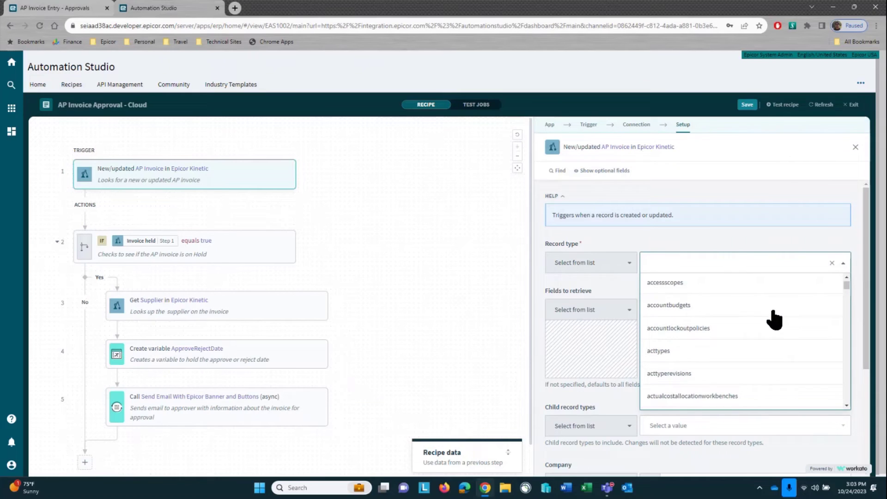
left_click(720, 237)
scroll(796, 229, "down", 1)
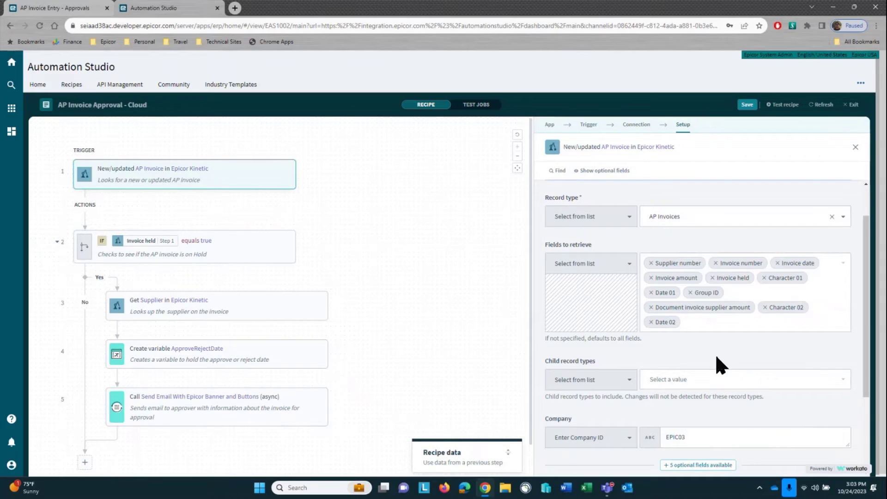
scroll(754, 362, "down", 3)
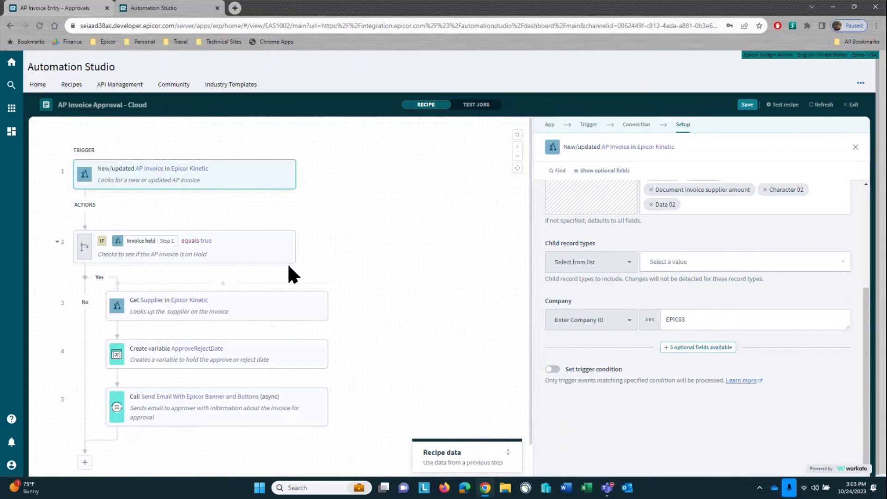
left_click(241, 251)
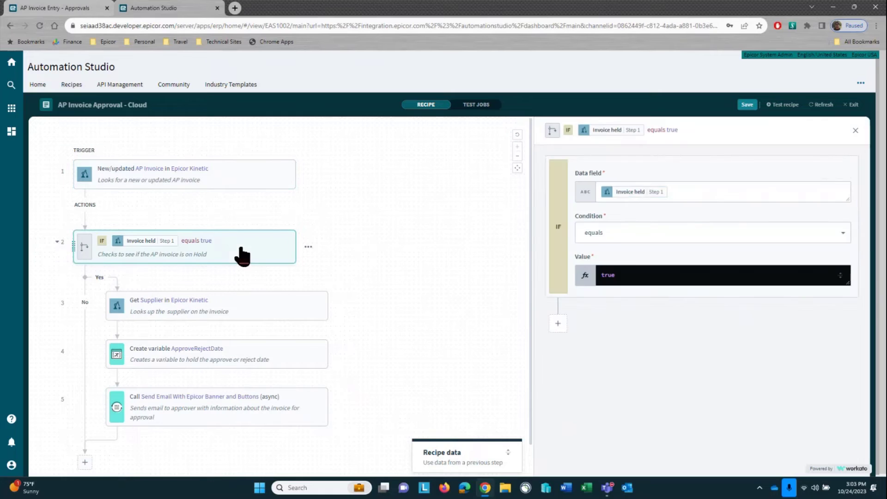
Review the 'Invoice held equals true' condition and the Get Supplier step's connection and setup
left_click(627, 279)
left_click(228, 310)
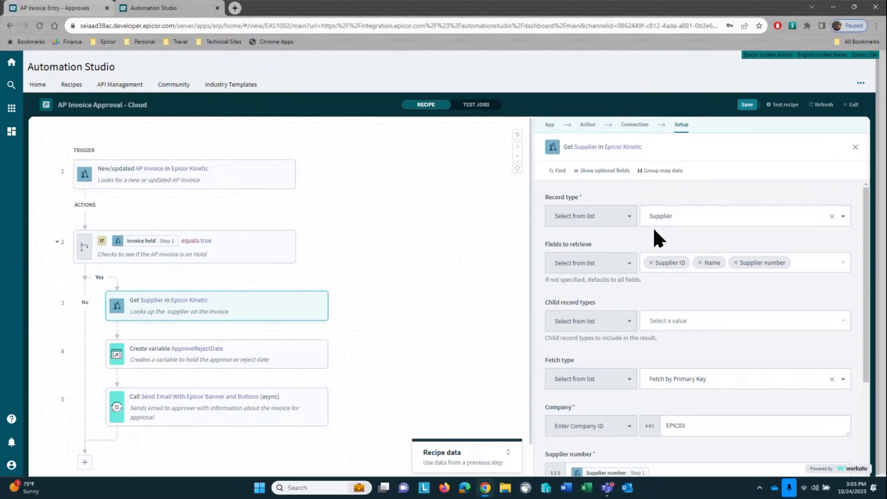
left_click(634, 124)
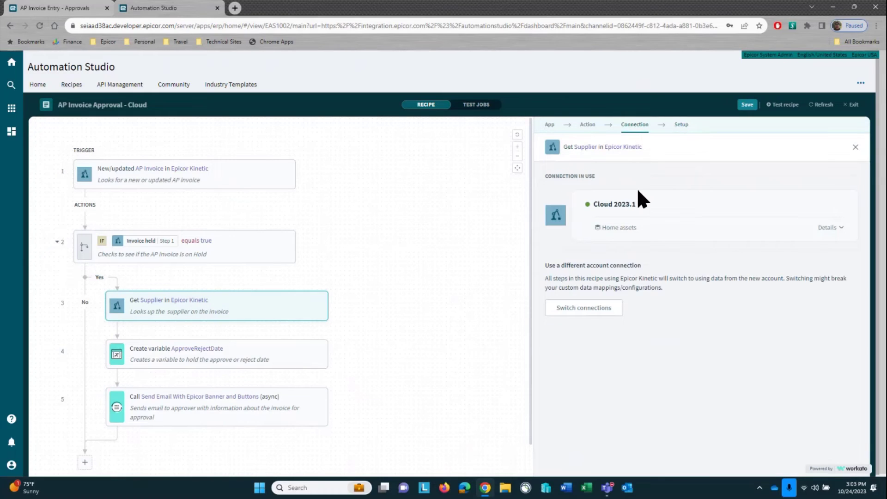
left_click(679, 125)
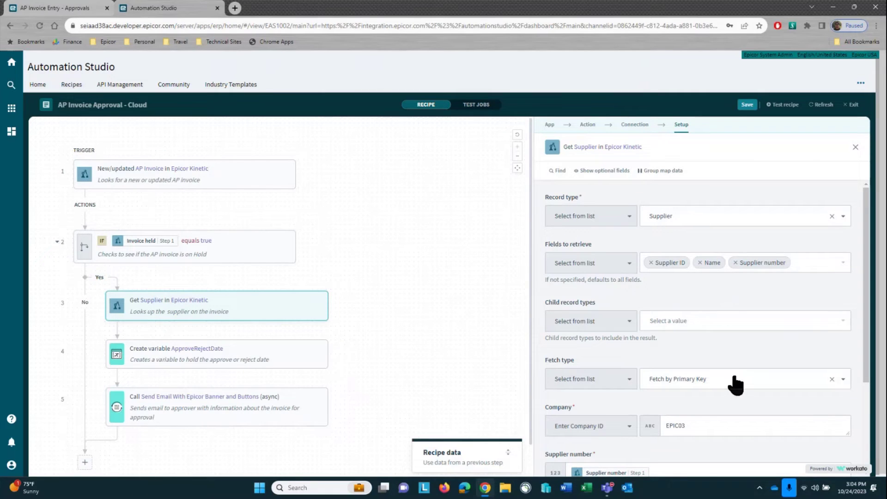
left_click(251, 353)
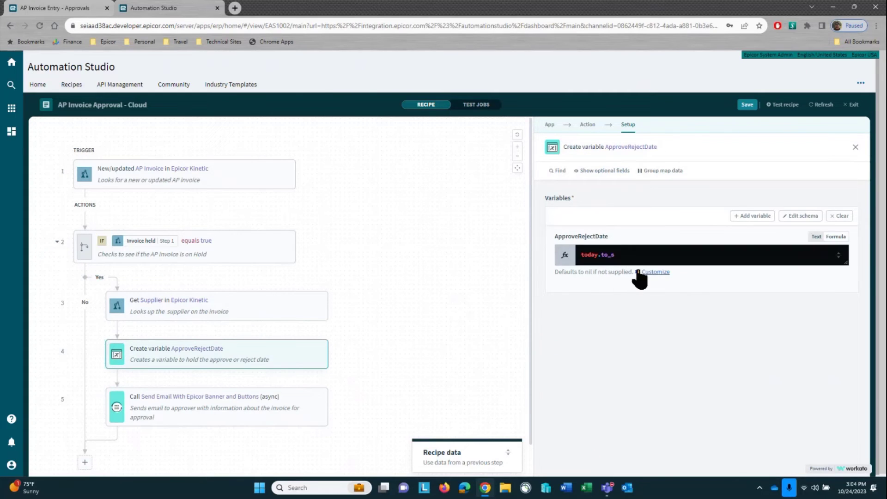
left_click(244, 408)
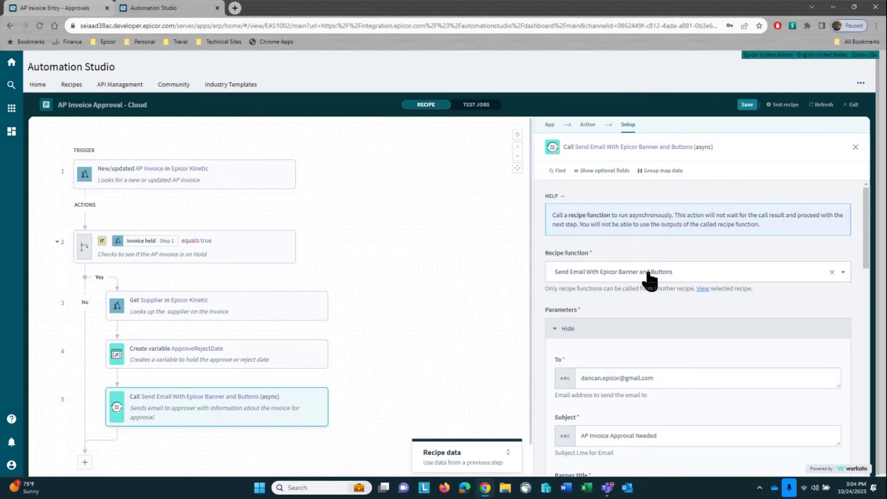
scroll(653, 281, "down", 1)
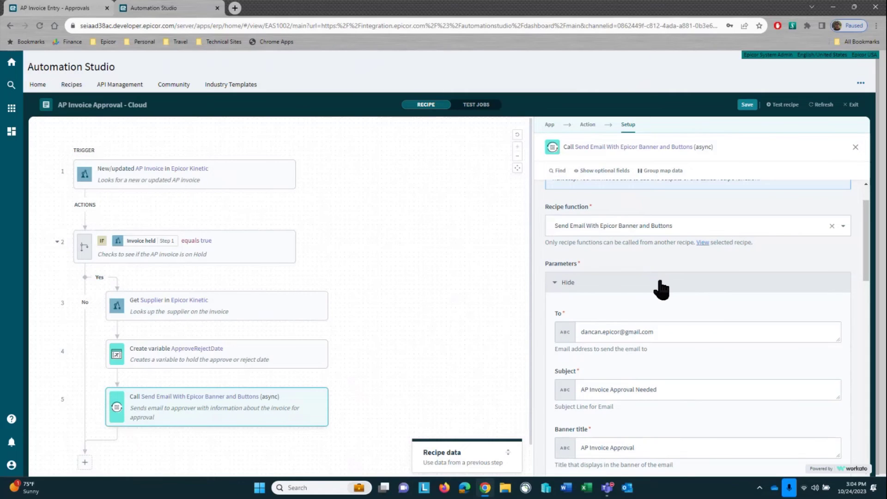
scroll(660, 288, "down", 3)
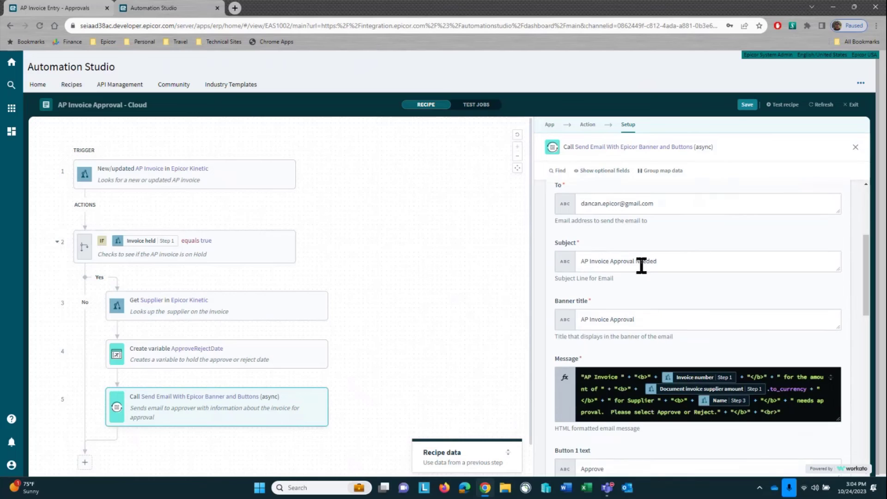
scroll(689, 281, "down", 1)
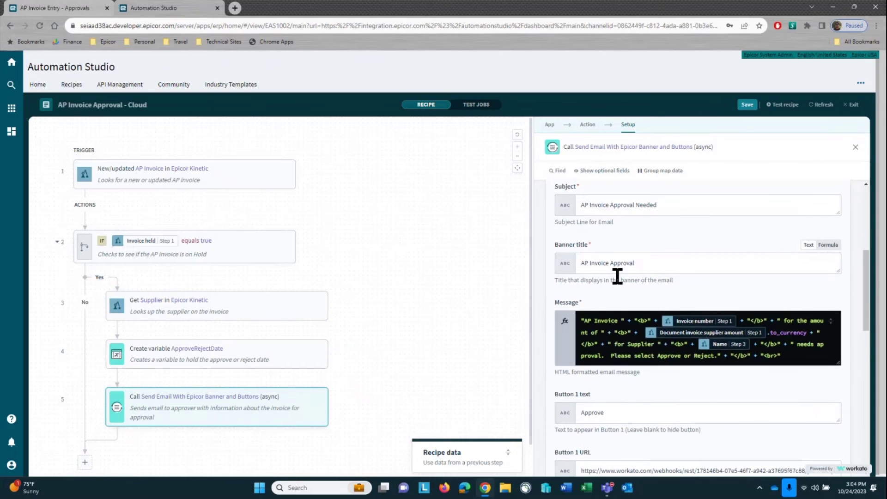
scroll(617, 276, "down", 2)
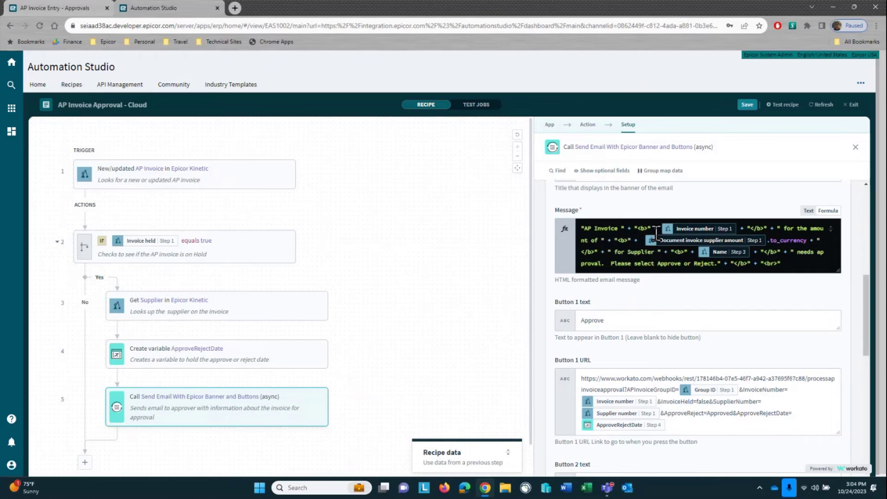
left_click(696, 230)
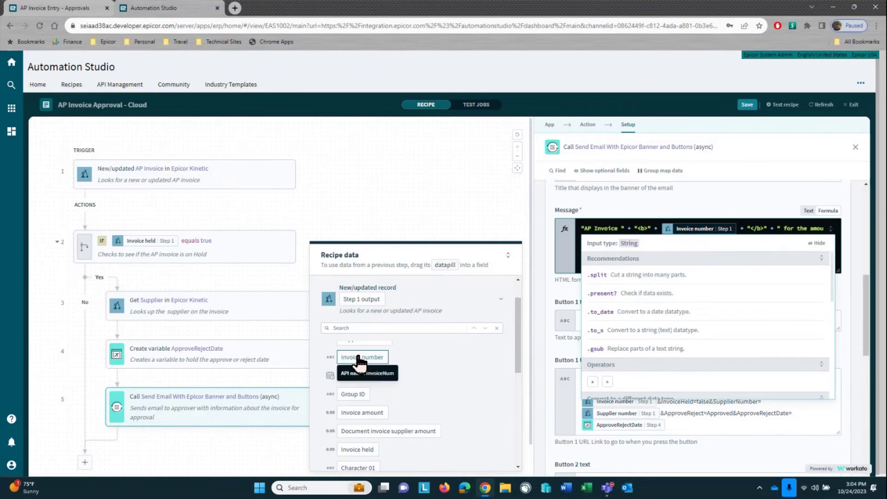
mouse_move(363, 365)
left_mouse_down()
mouse_move(475, 340)
mouse_move(366, 363)
left_mouse_up()
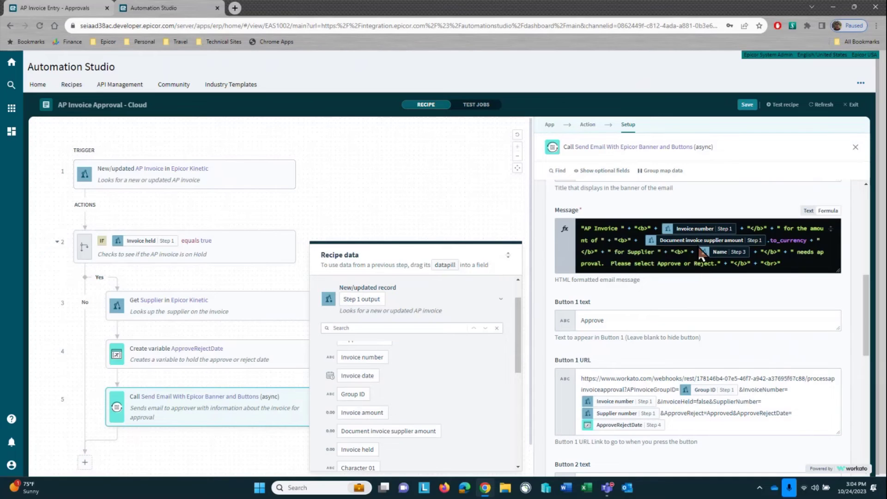
mouse_move(701, 251)
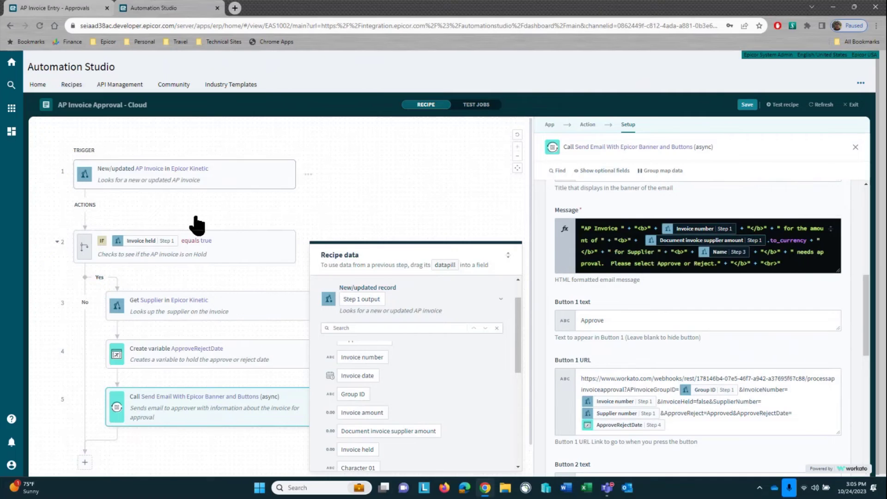
left_click(722, 254)
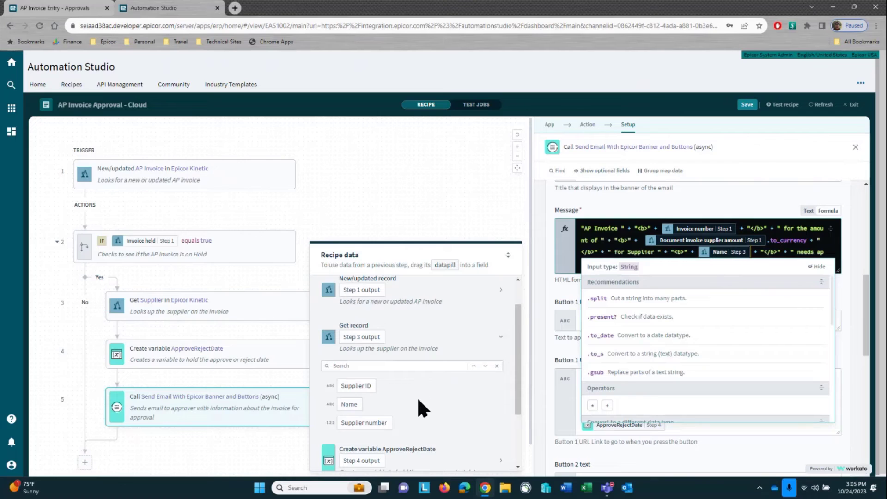
left_click_drag(366, 401, 406, 402)
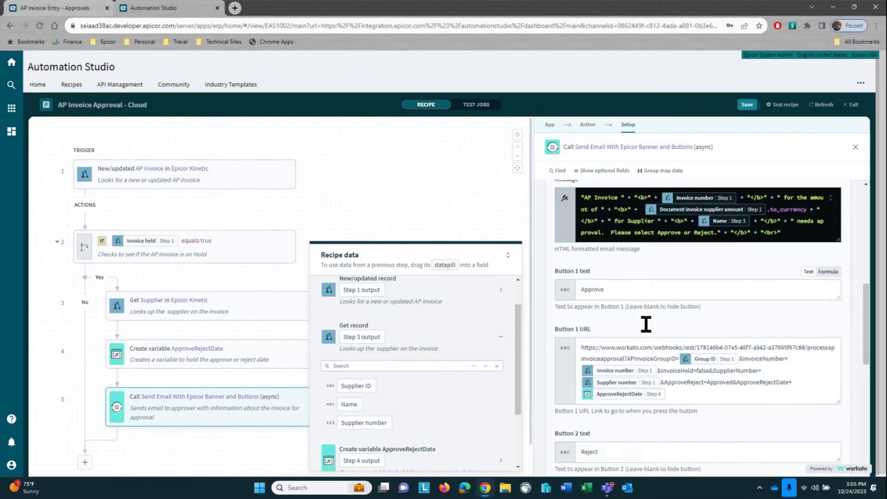
scroll(645, 324, "down", 1)
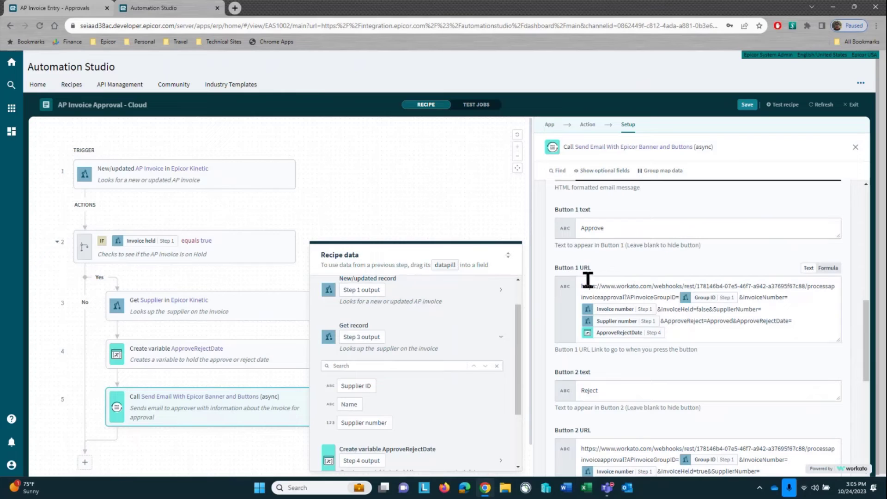
left_click_drag(579, 285, 685, 304)
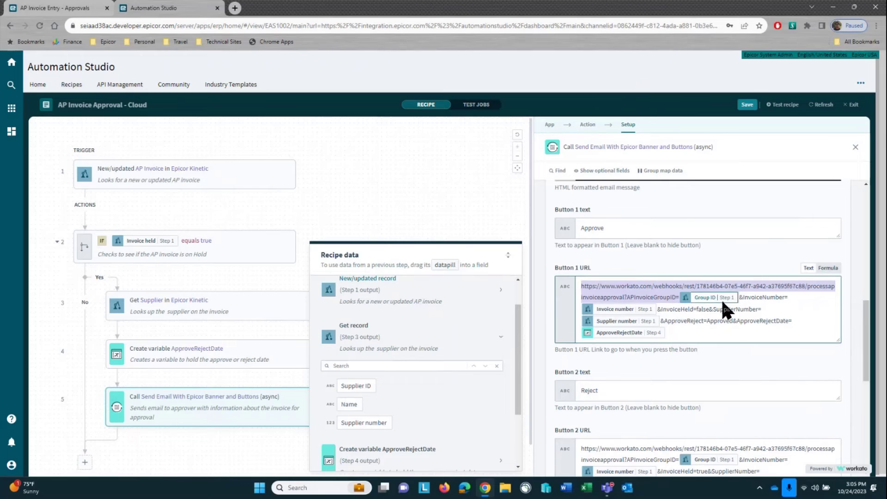
mouse_move(729, 306)
scroll(725, 356, "down", 2)
scroll(724, 337, "down", 2)
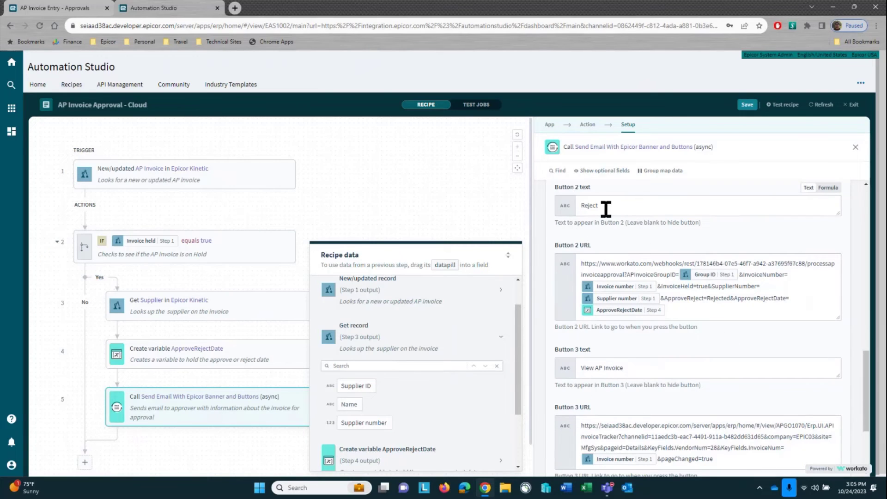
left_click(712, 285)
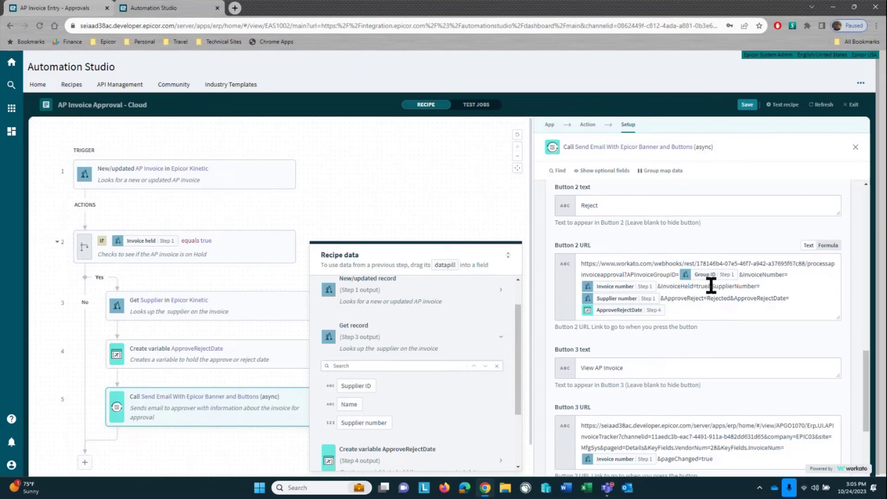
left_click(711, 285)
scroll(709, 283, "down", 2)
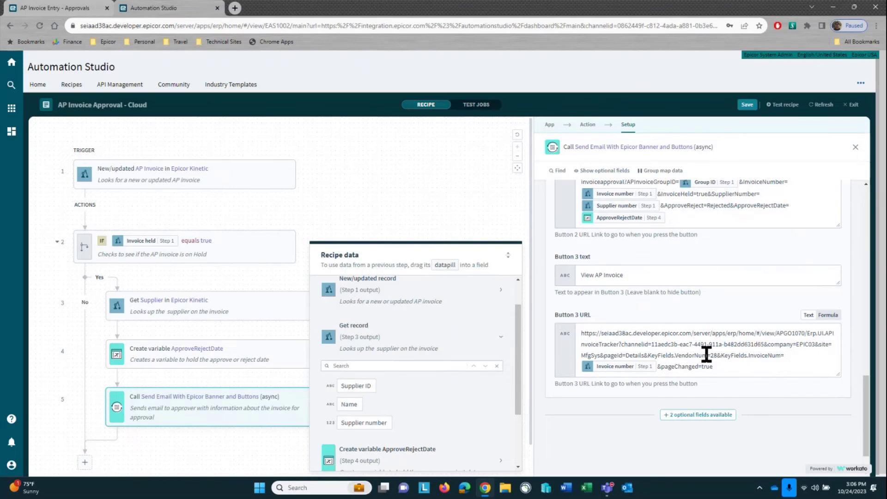
mouse_move(617, 368)
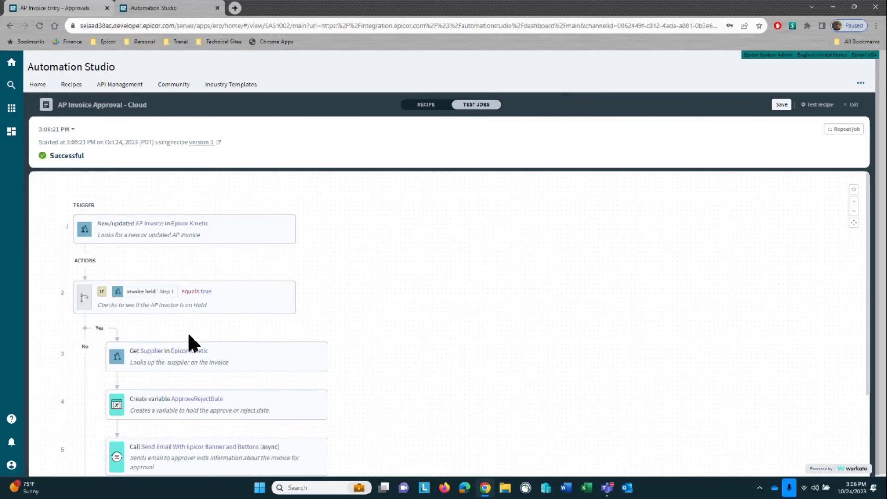
Review the test job's outputs for the trigger, invoice-held check and supplier lookup
left_click(217, 234)
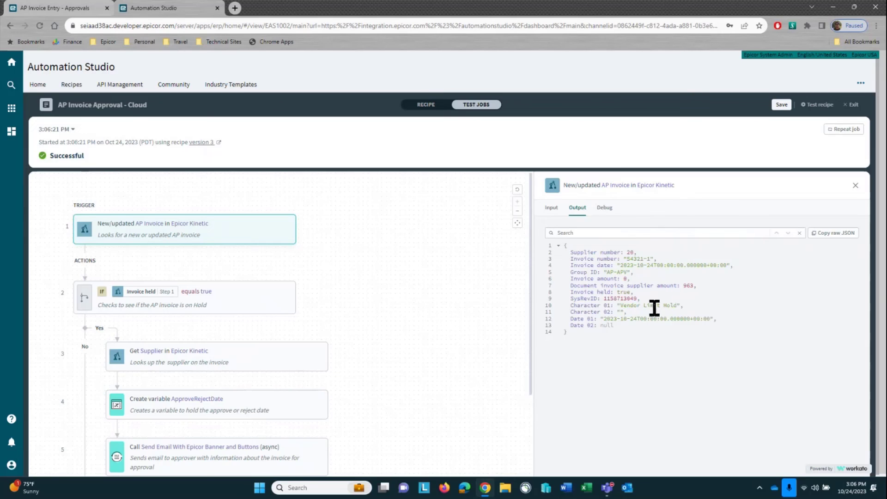
left_click(229, 307)
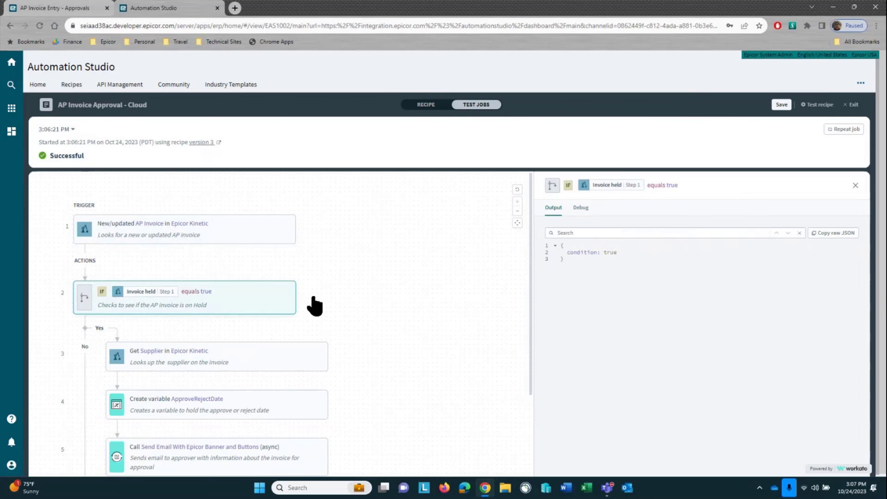
left_click(612, 259)
left_click(242, 364)
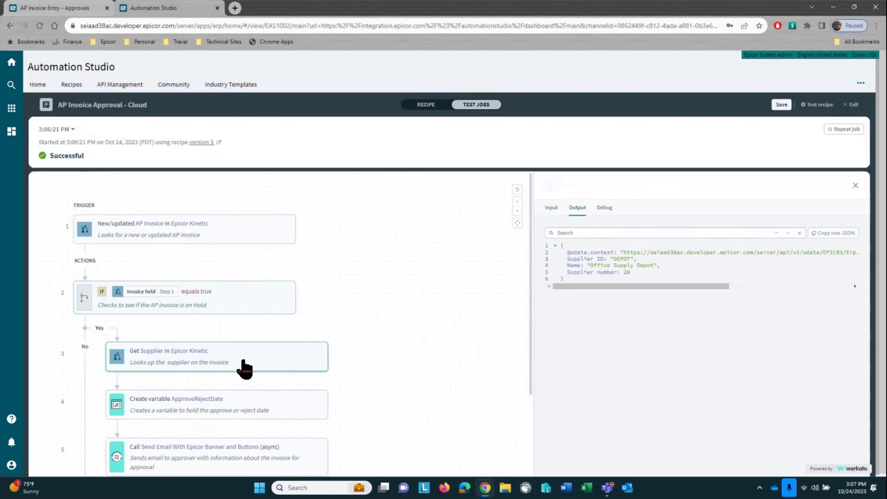
left_click(631, 265)
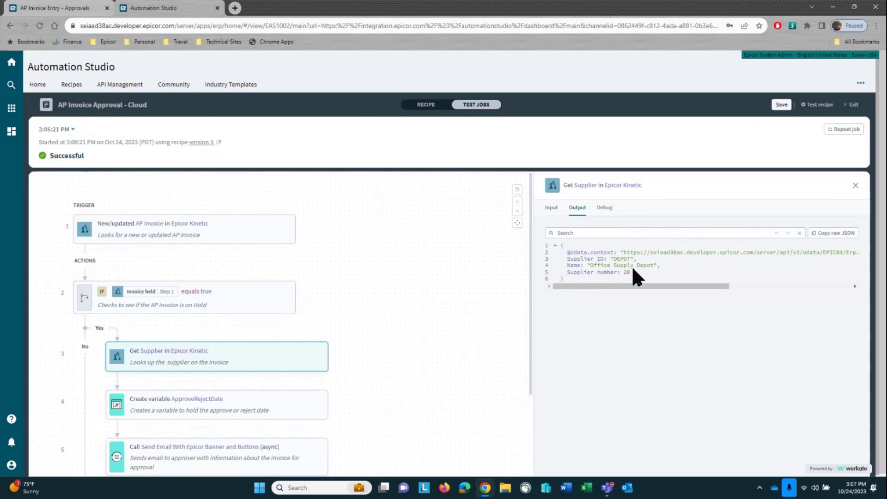
Review the ApproveRejectDate variable and email step outputs, then open a new tab for Gmail
scroll(631, 265, "down", 1)
scroll(342, 362, "down", 2)
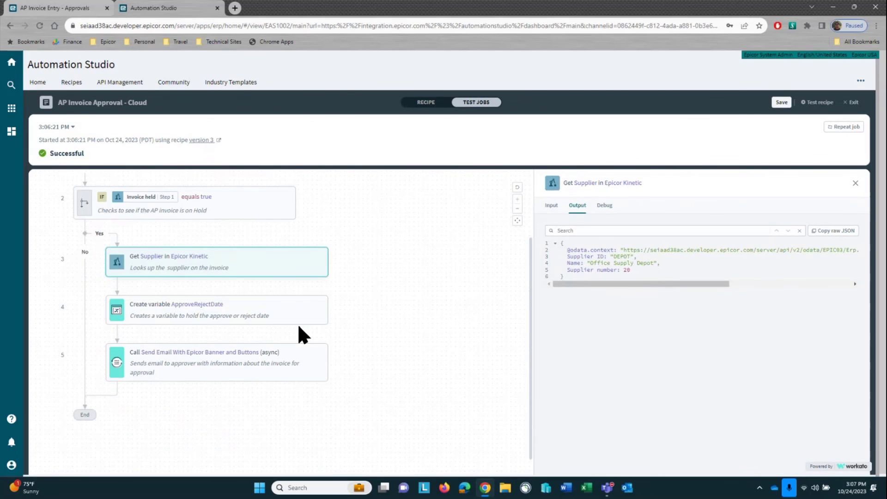
left_click(243, 313)
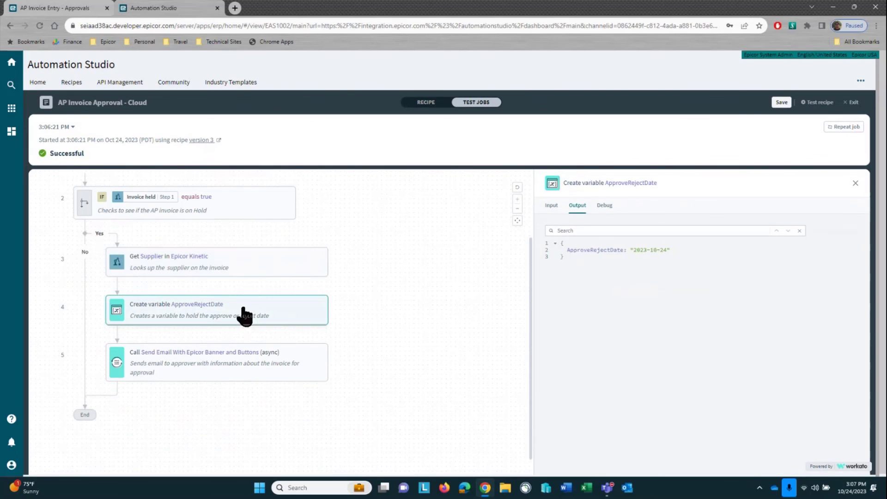
left_click(650, 258)
left_click(248, 369)
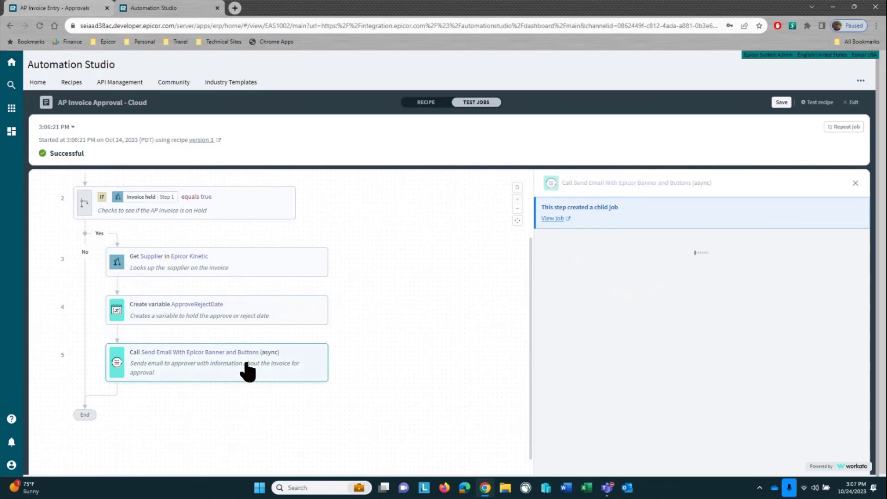
left_click(235, 8)
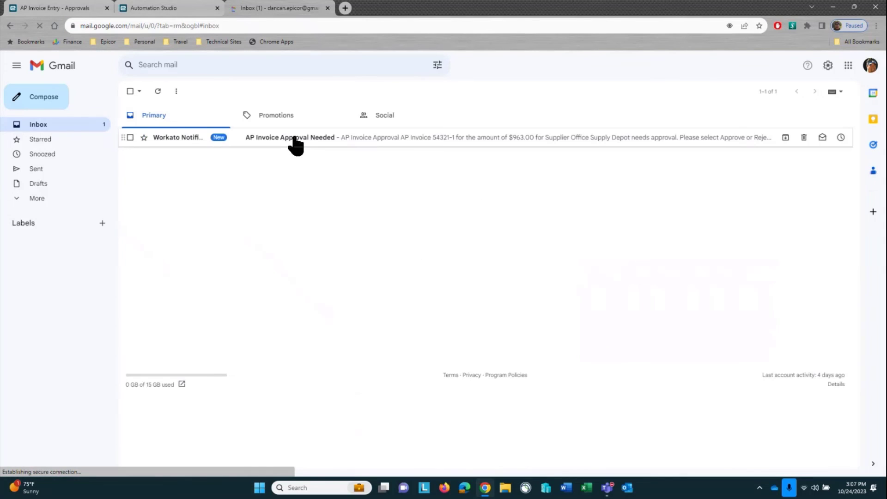
Open the 'AP Invoice Approval Needed' email for the $963.00 invoice
left_click(295, 142)
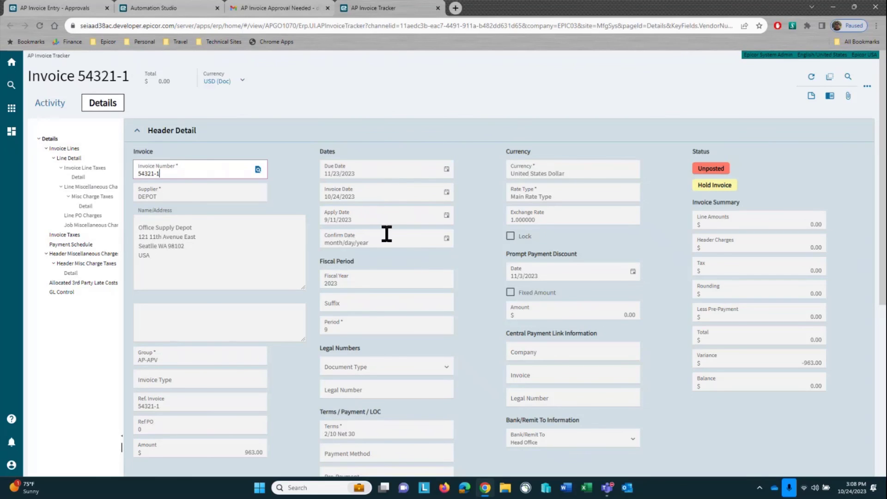
Scroll through invoice 54321-1's Header Detail in AP Invoice Tracker, then return to Gmail
scroll(406, 321, "down", 4)
scroll(407, 323, "down", 2)
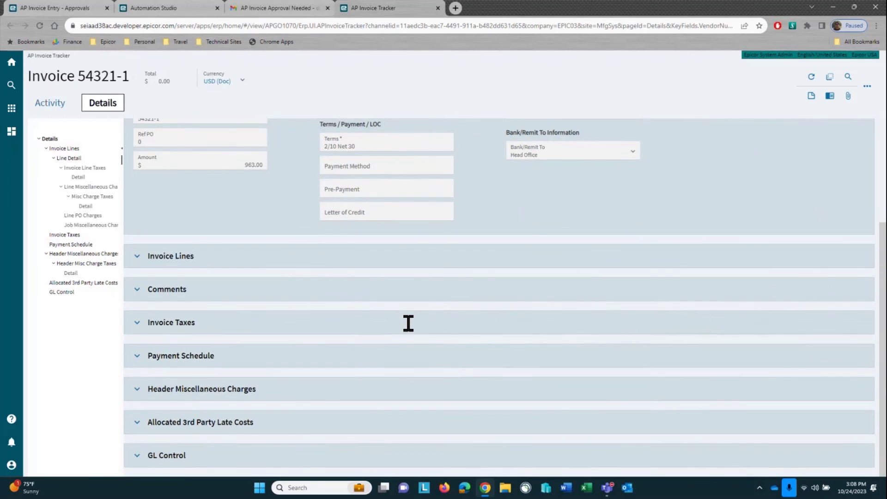
scroll(407, 318, "up", 6)
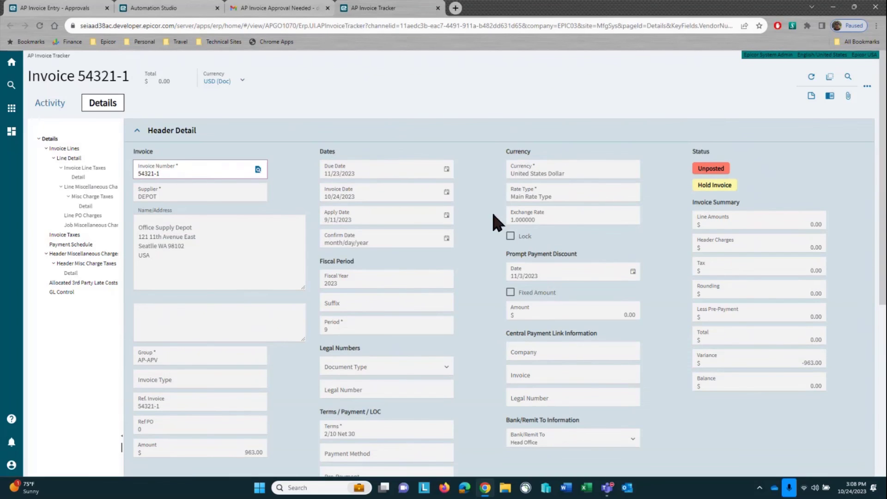
left_click(287, 8)
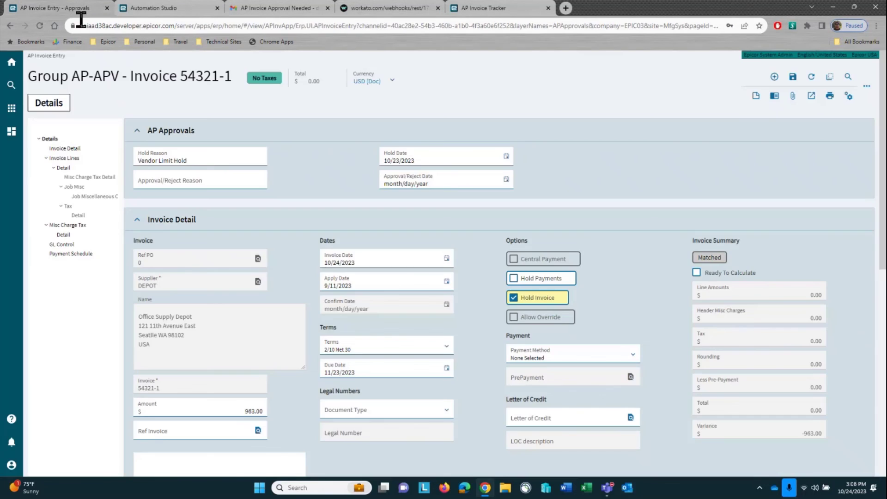
Refresh AP Invoice Entry to show invoice 54321-1 Approved on 10/24/2023 and off hold
left_click(811, 77)
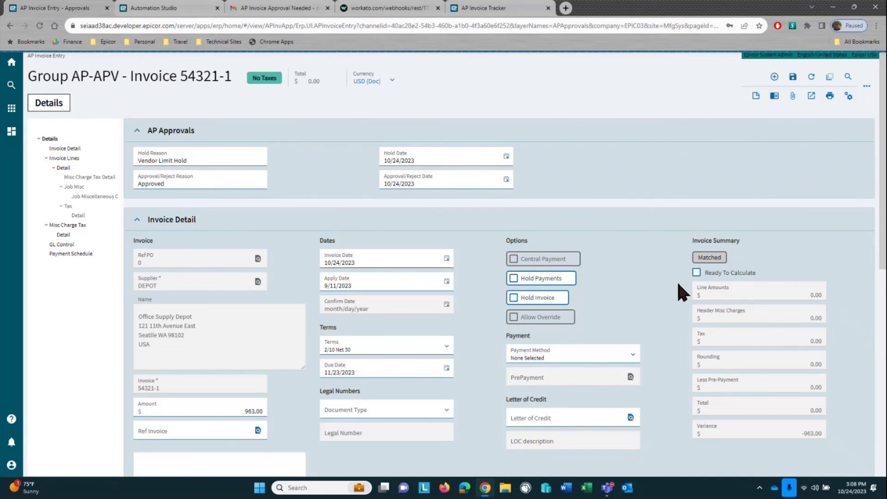
left_click(539, 304)
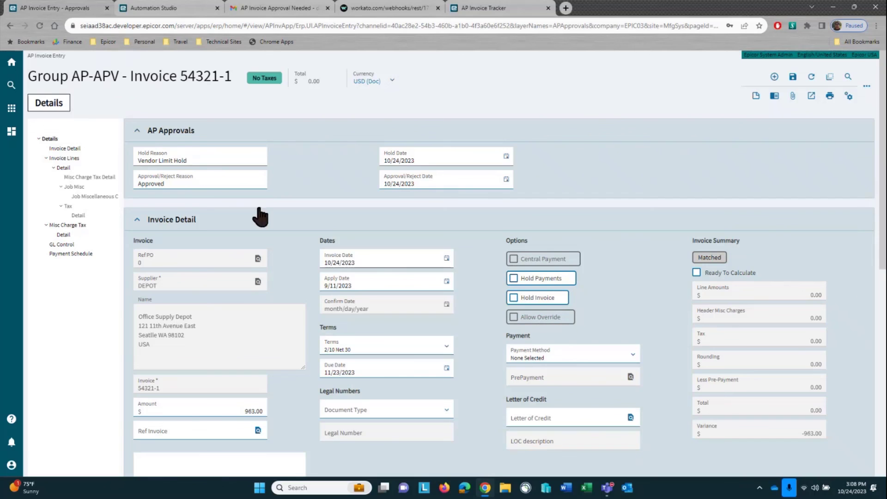
left_click(179, 186)
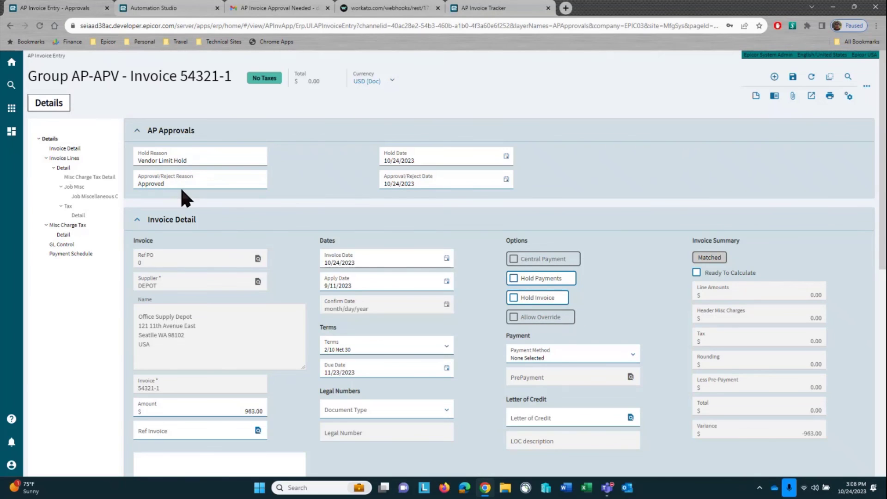